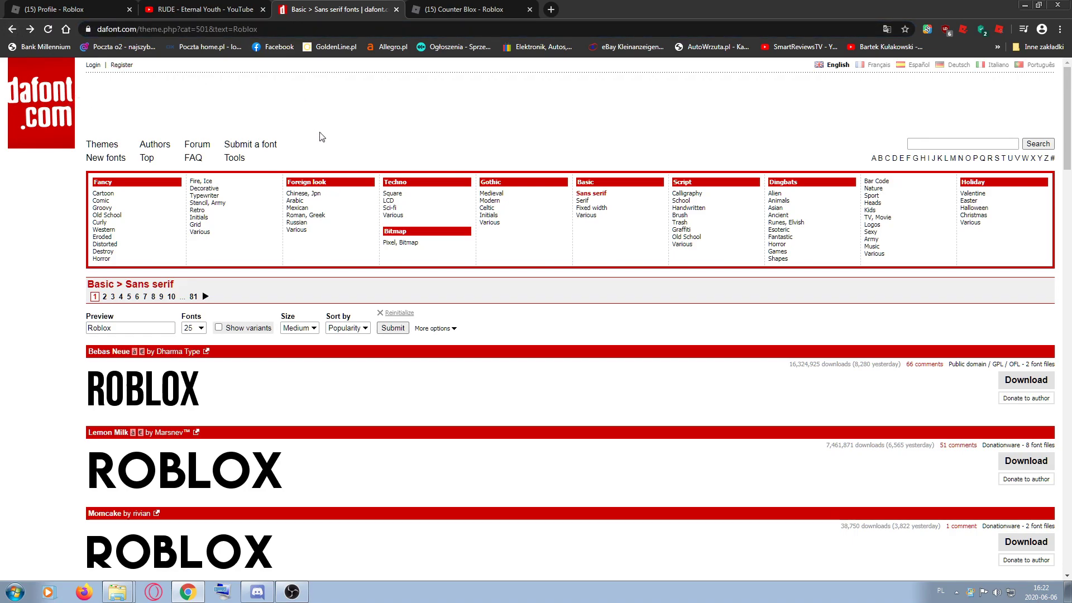
# Scroll dafont.com's sans serif list to Comfortaa and download it as comfortaa (1).zip.
pyautogui.scroll(-4, 375, 143)
pyautogui.scroll(4, 374, 187)
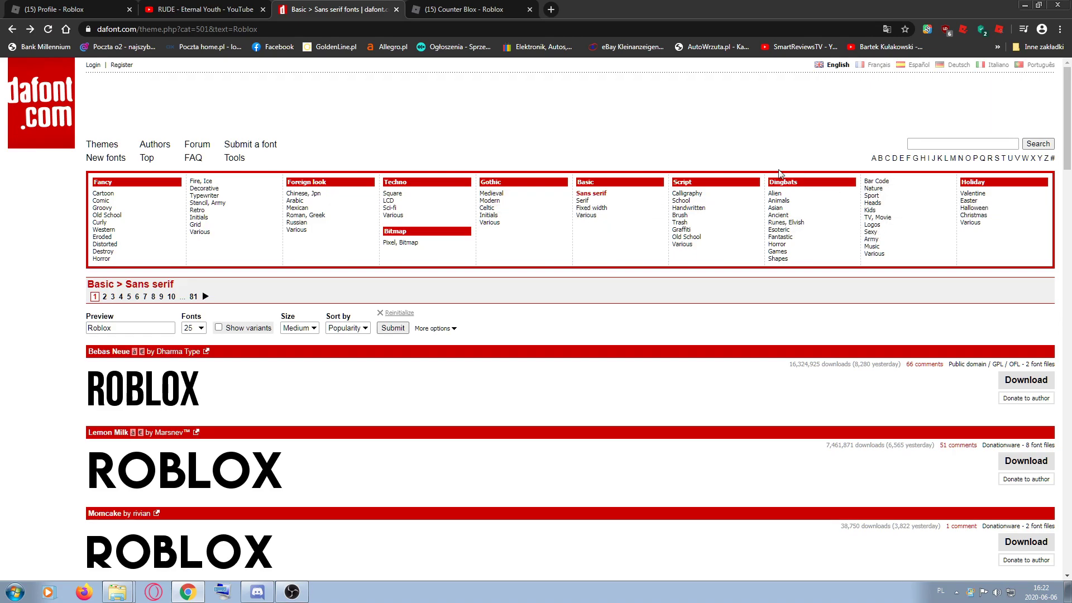
pyautogui.scroll(-1, 555, 226)
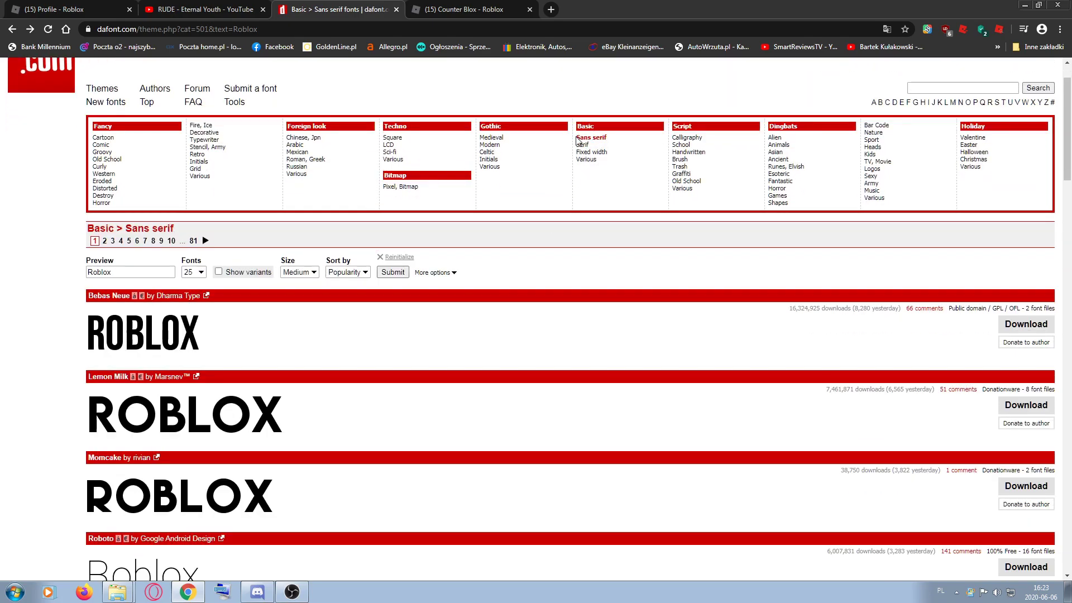
pyautogui.scroll(-3, 277, 291)
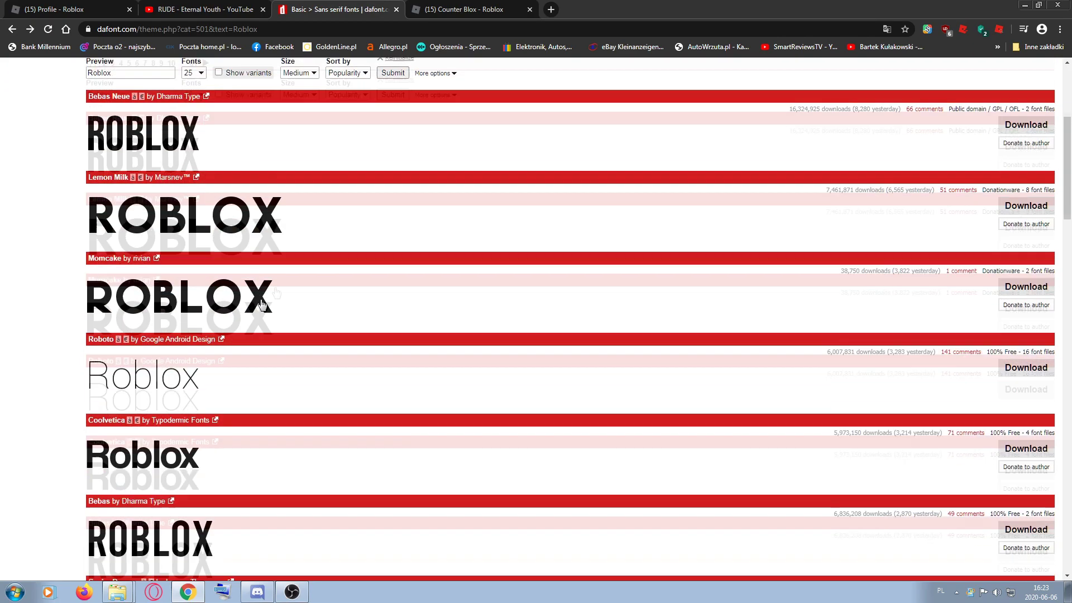
pyautogui.scroll(-10, 276, 291)
pyautogui.scroll(-3, 228, 400)
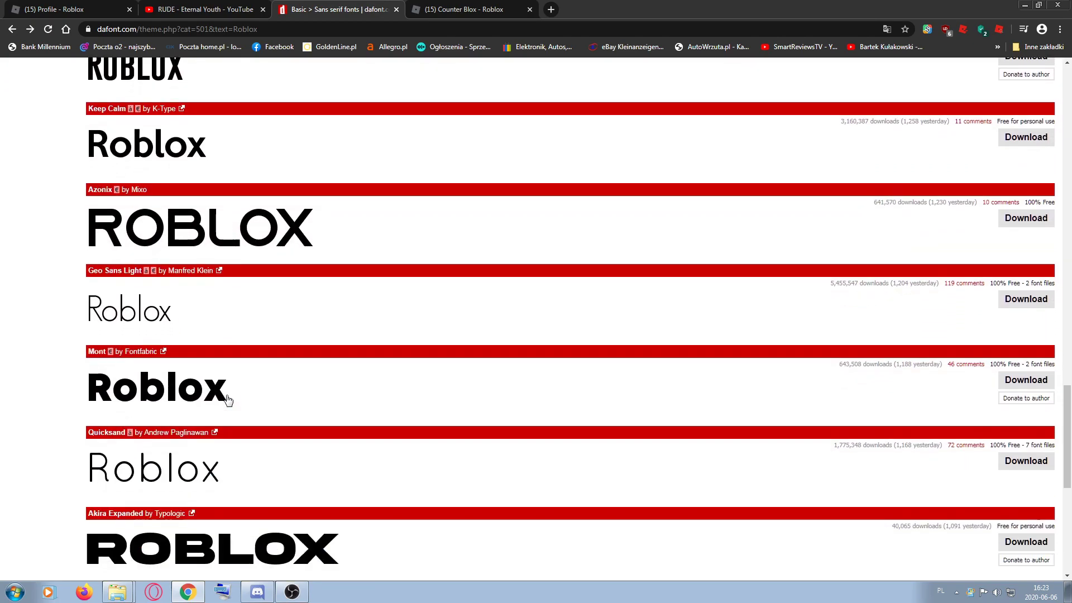
pyautogui.scroll(-10, 228, 400)
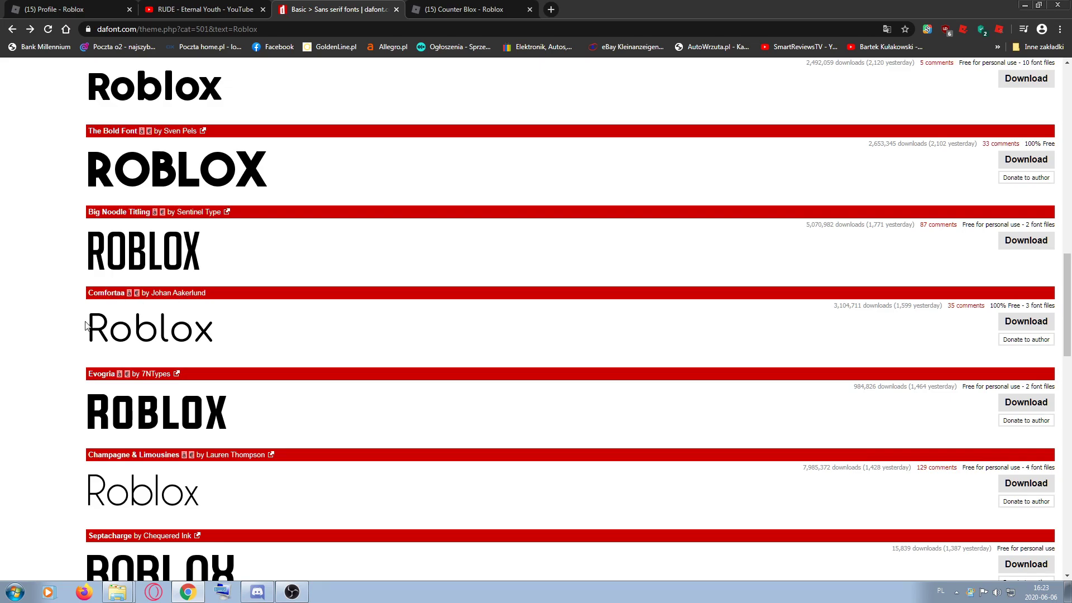
pyautogui.click(1013, 324)
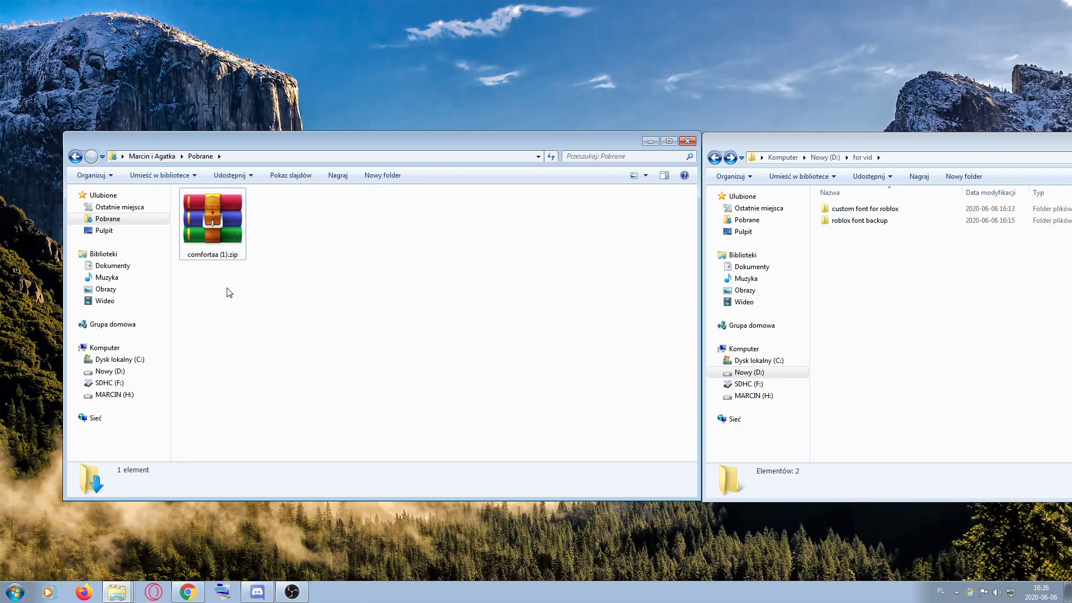
# Place the for vid window over the downloads window and search the computer for roblox.
pyautogui.click(218, 233)
pyautogui.click(284, 295)
pyautogui.moveTo(750, 142); pyautogui.dragTo(478, 131)
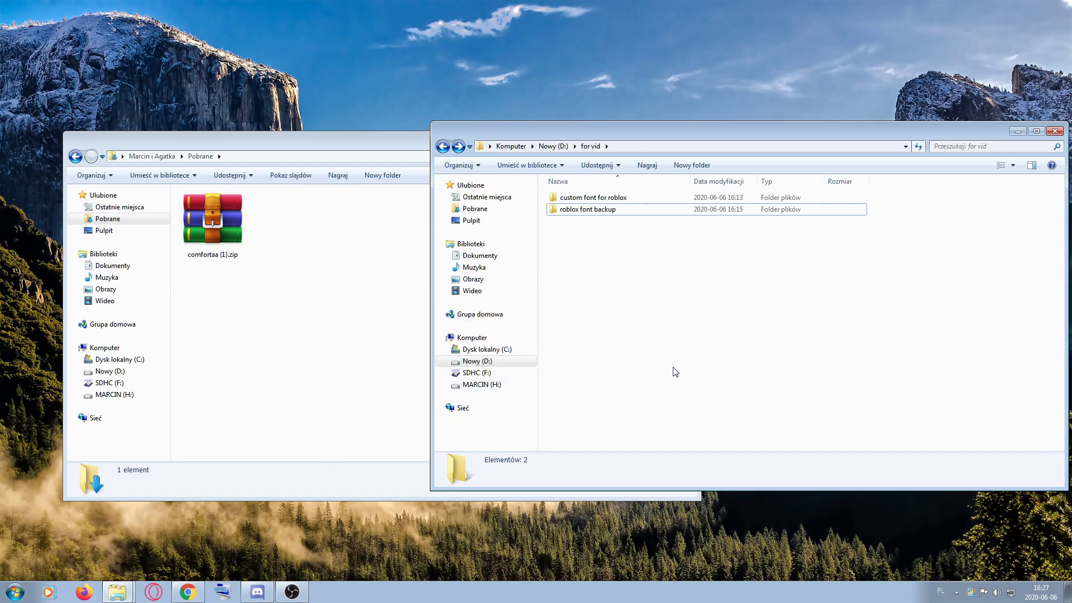
pyautogui.press('super')
pyautogui.write('roblox')
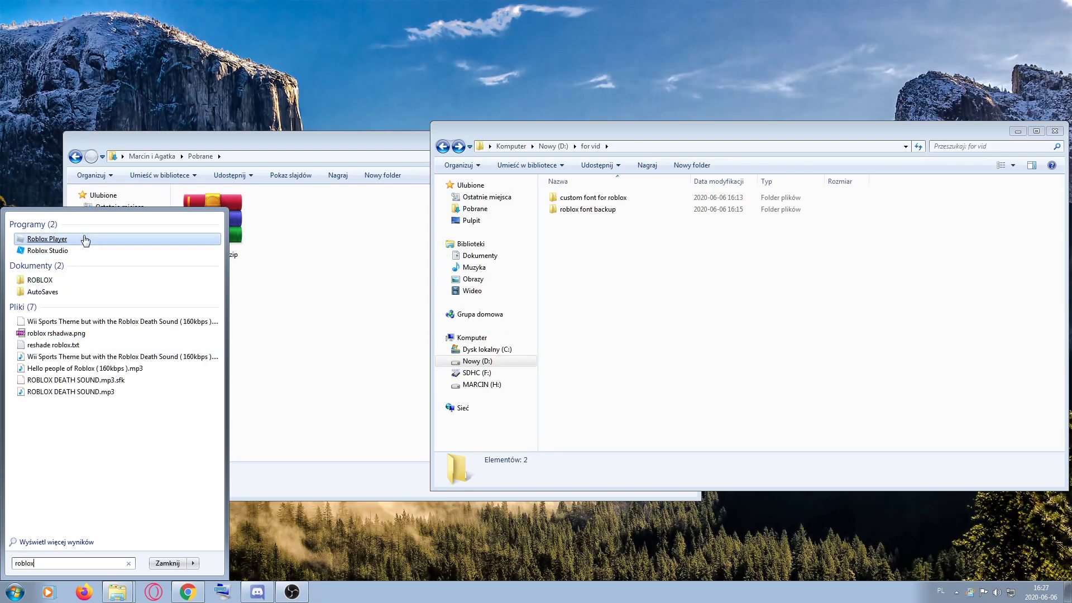
# Go from the Roblox Player shortcut to its install location and open content\fonts.
pyautogui.rightClick(62, 240)
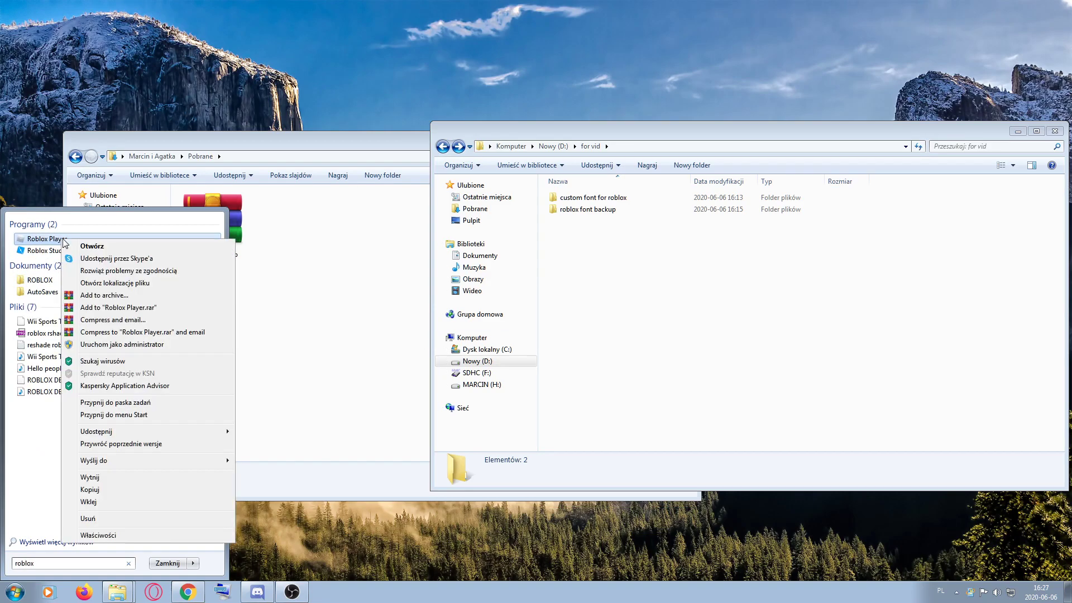
pyautogui.click(114, 282)
pyautogui.click(339, 329)
pyautogui.doubleClick(358, 206)
pyautogui.click(368, 231)
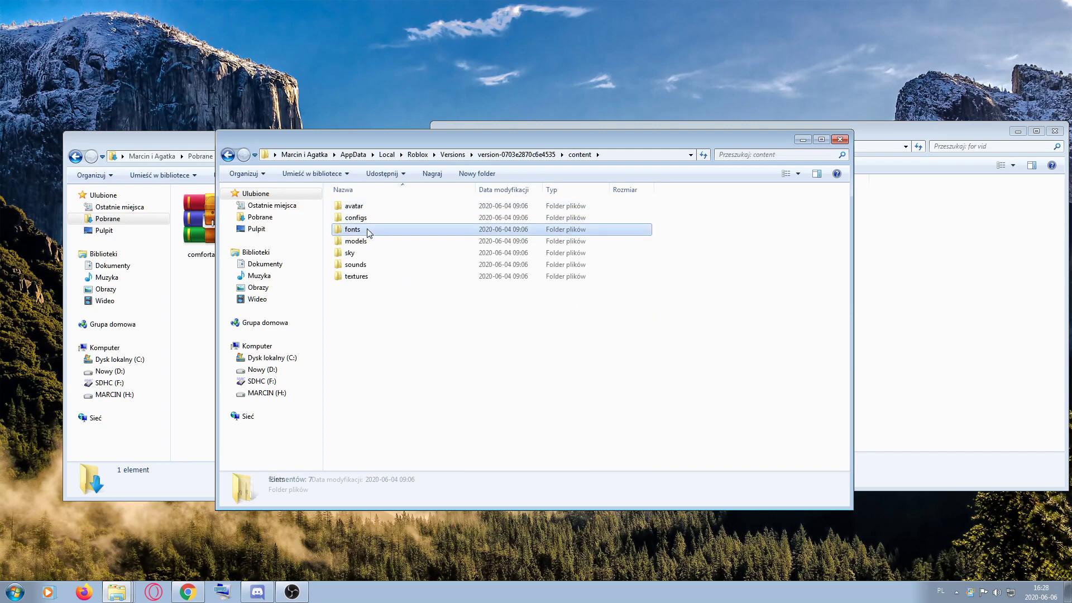
pyautogui.doubleClick(369, 231)
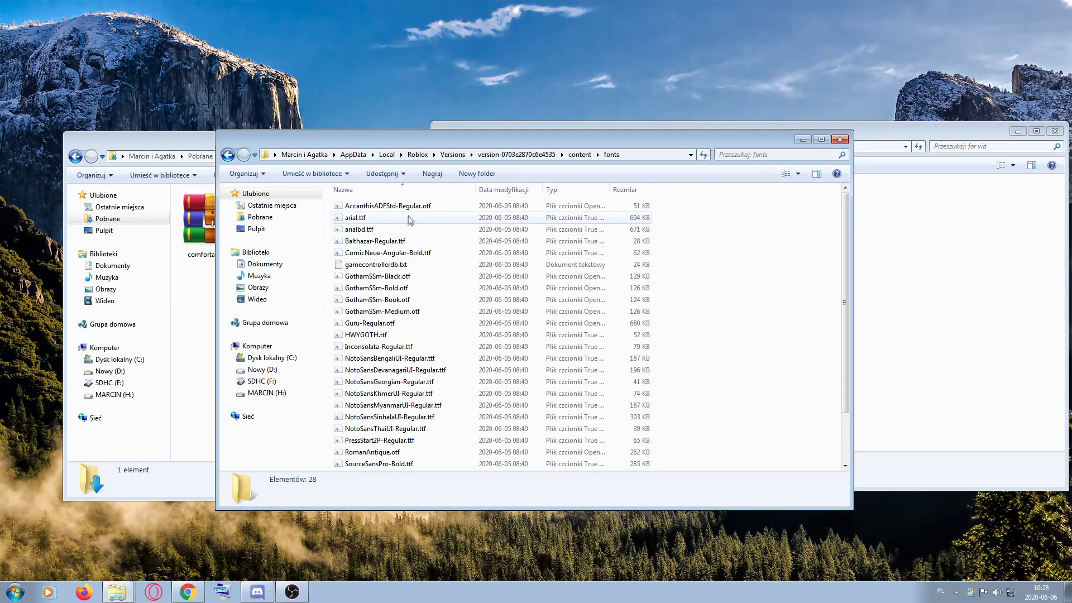
# Select arial.ttf, arialbd.ttf and SourceSansPro-Bold, -Light and -Regular.ttf.
pyautogui.click(367, 218)
pyautogui.keyDown('shift'); pyautogui.click(363, 229); pyautogui.keyUp('shift')
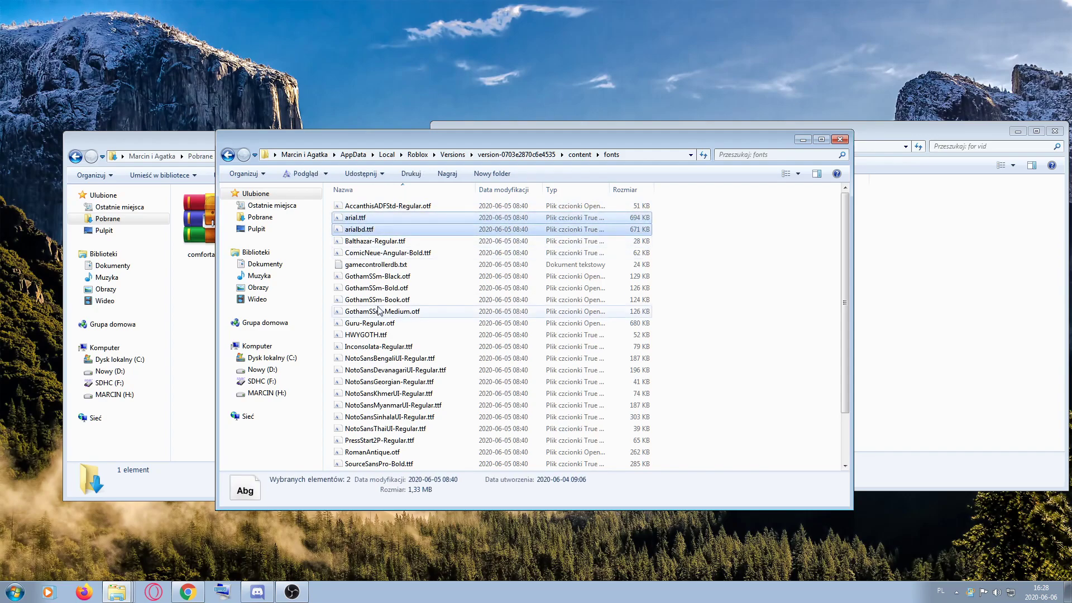
pyautogui.scroll(-2, 379, 310)
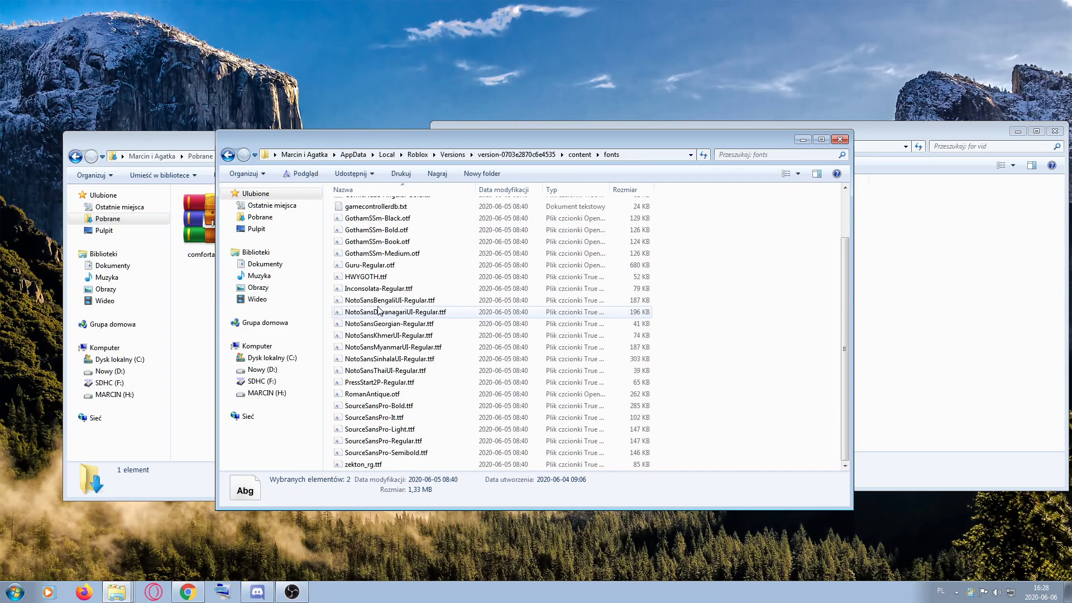
pyautogui.keyDown('ctrl'); pyautogui.click(414, 406); pyautogui.keyUp('ctrl')
pyautogui.keyDown('ctrl'); pyautogui.click(417, 429); pyautogui.keyUp('ctrl')
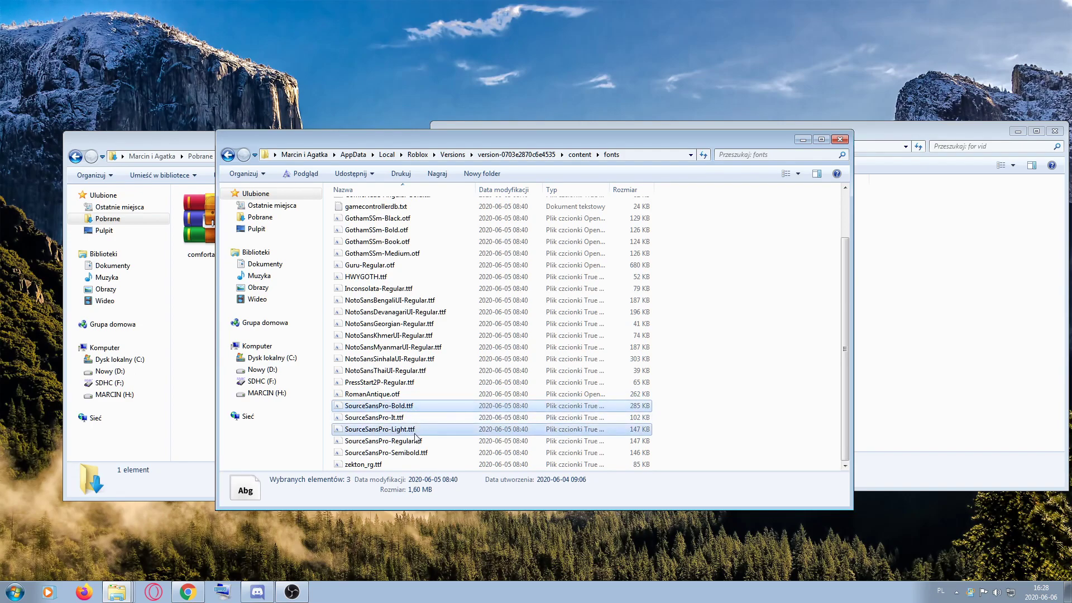
pyautogui.keyDown('ctrl'); pyautogui.click(419, 441); pyautogui.keyUp('ctrl')
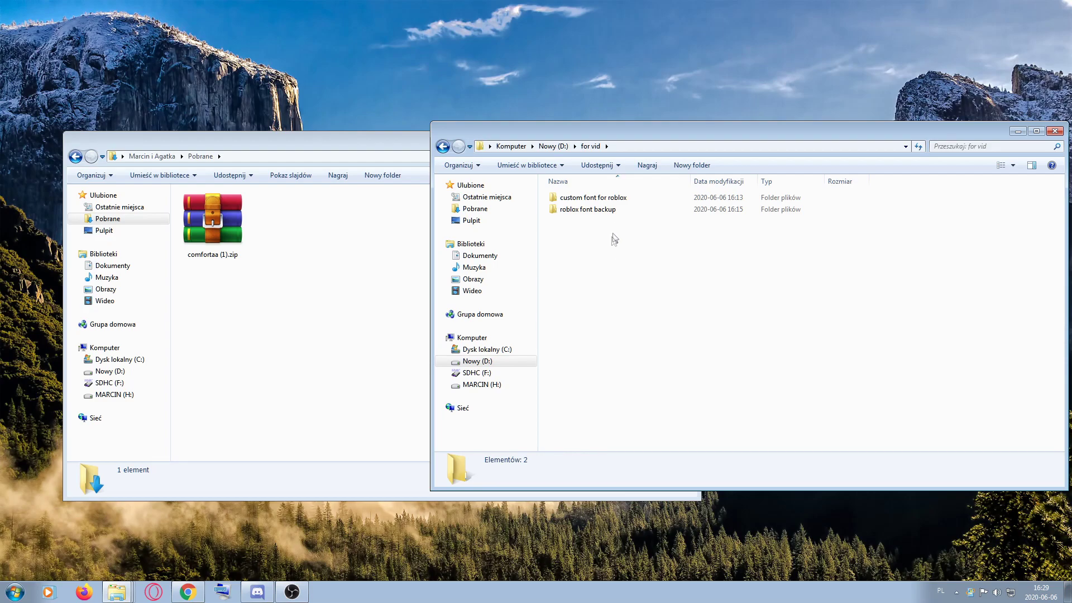
# Open the custom font for roblox folder and the comfortaa (1).zip archive.
pyautogui.doubleClick(619, 210)
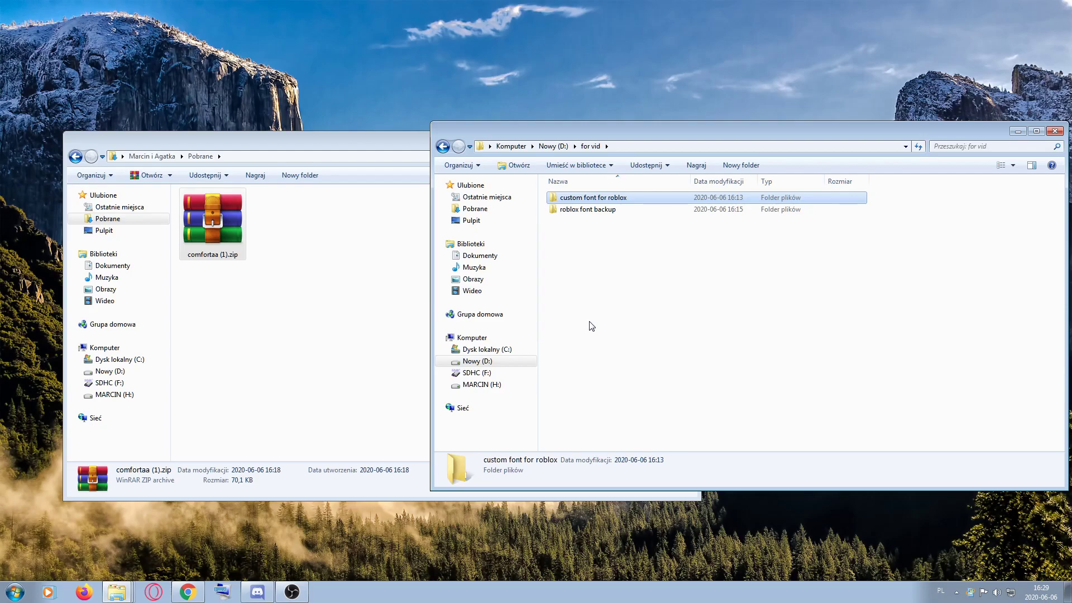
pyautogui.doubleClick(615, 199)
pyautogui.click(327, 286)
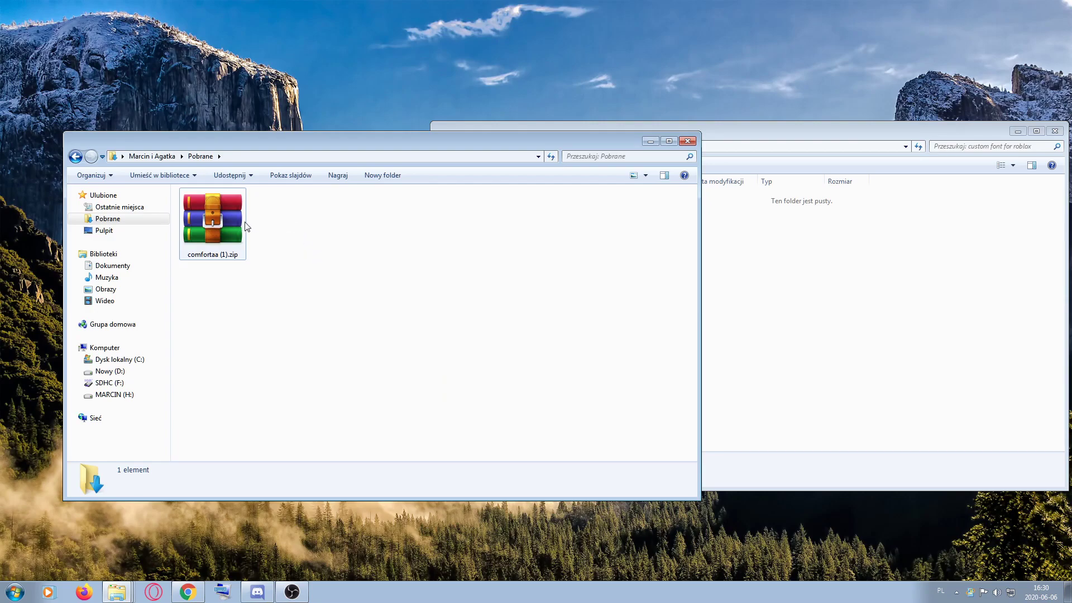
pyautogui.doubleClick(228, 223)
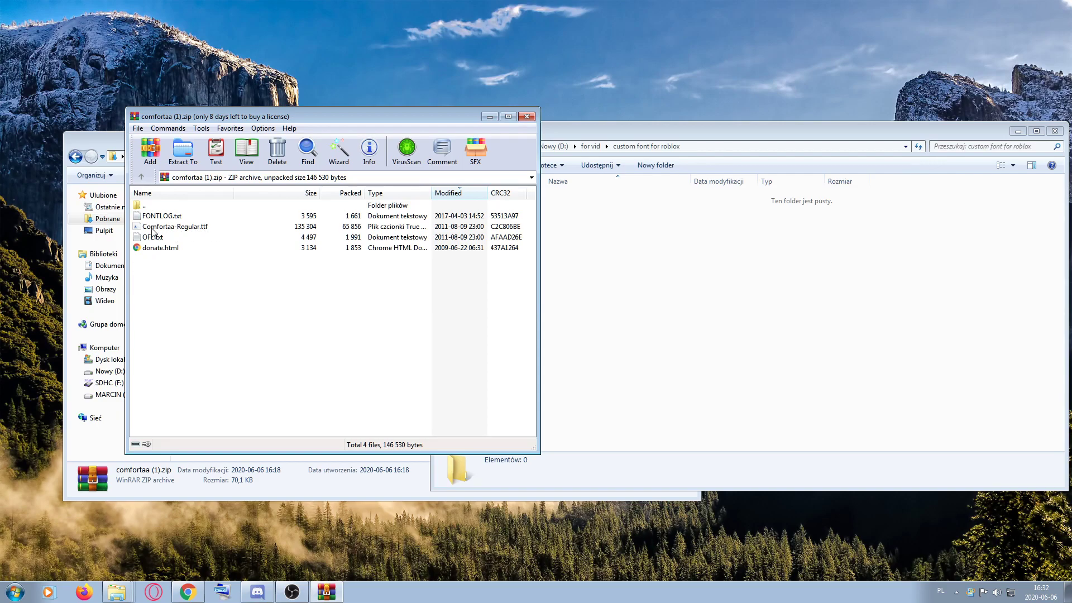
# Extract Comfortaa-Regular.ttf into custom font for roblox, then close the archive and downloads windows.
pyautogui.moveTo(159, 226); pyautogui.dragTo(686, 253)
pyautogui.click(638, 311)
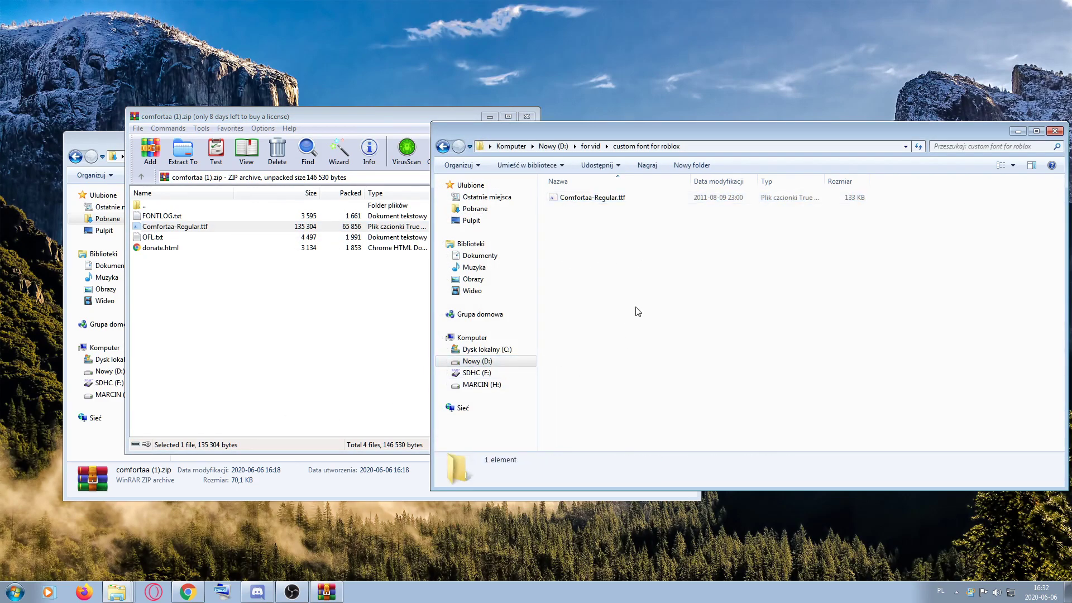
pyautogui.click(527, 117)
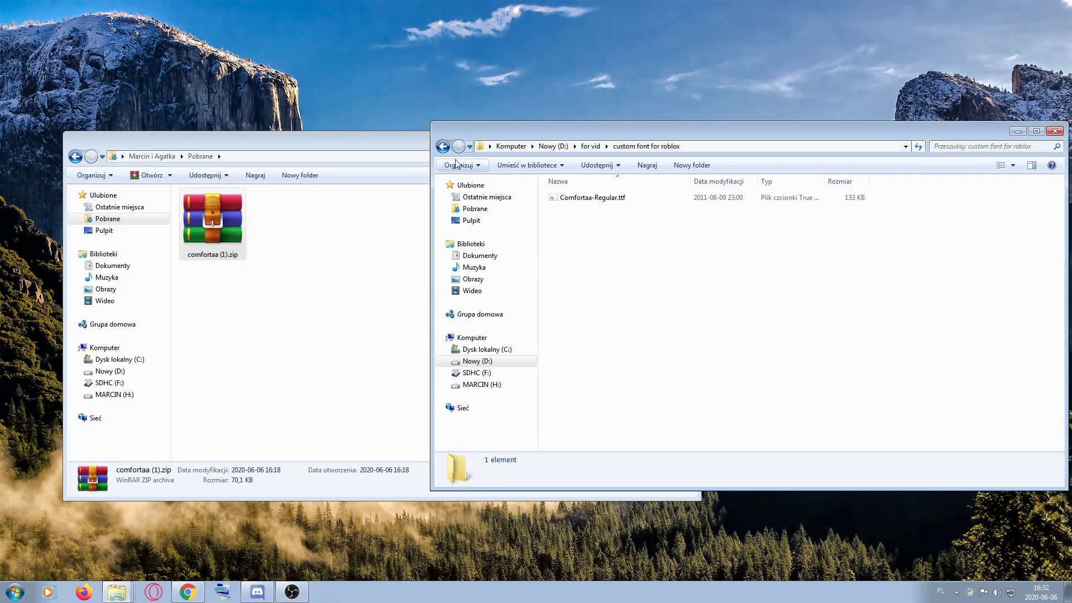
pyautogui.click(414, 140)
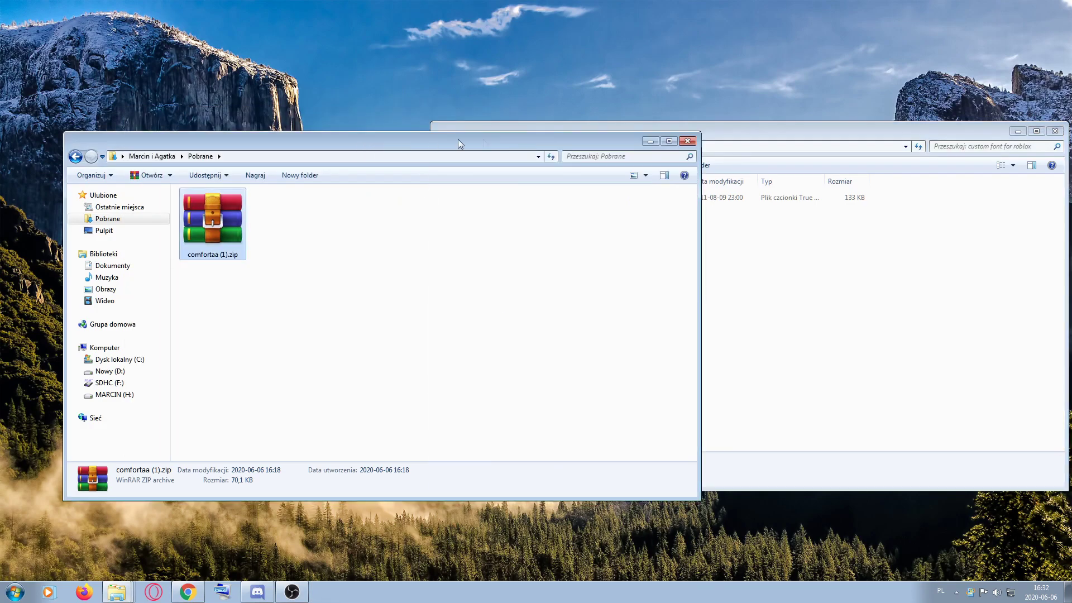
pyautogui.click(687, 140)
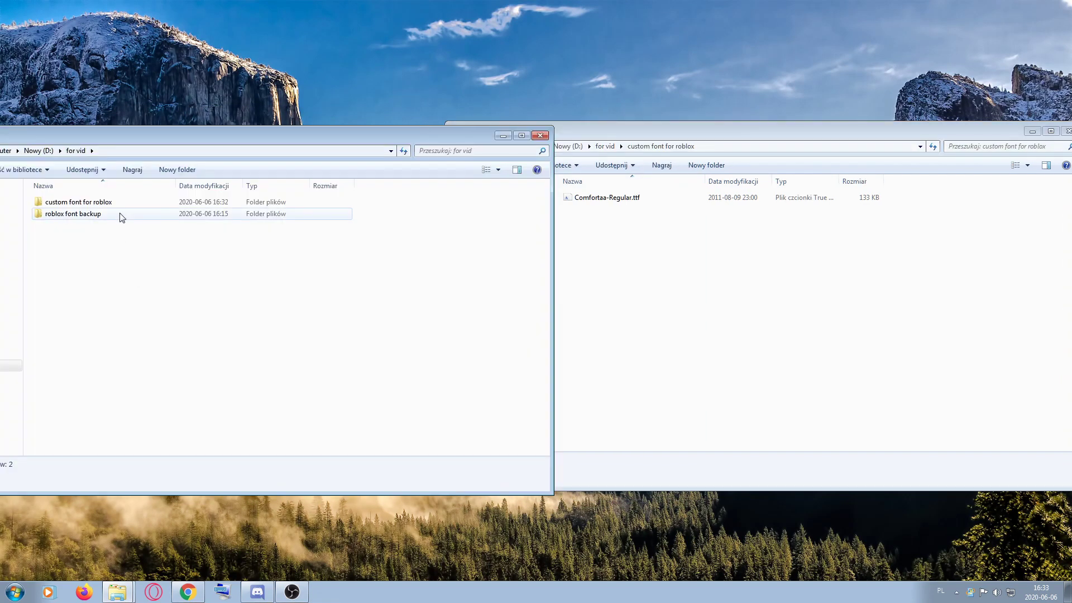
# Open the roblox font backup folder and paste four copies of Comfortaa-Regular.ttf.
pyautogui.doubleClick(122, 215)
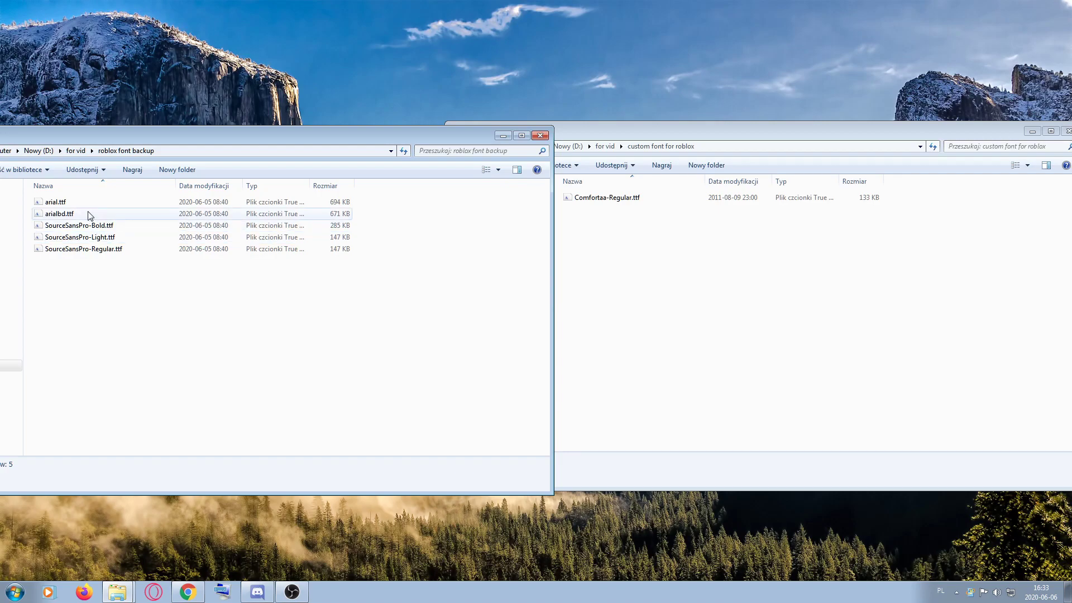
pyautogui.click(633, 246)
pyautogui.click(621, 198)
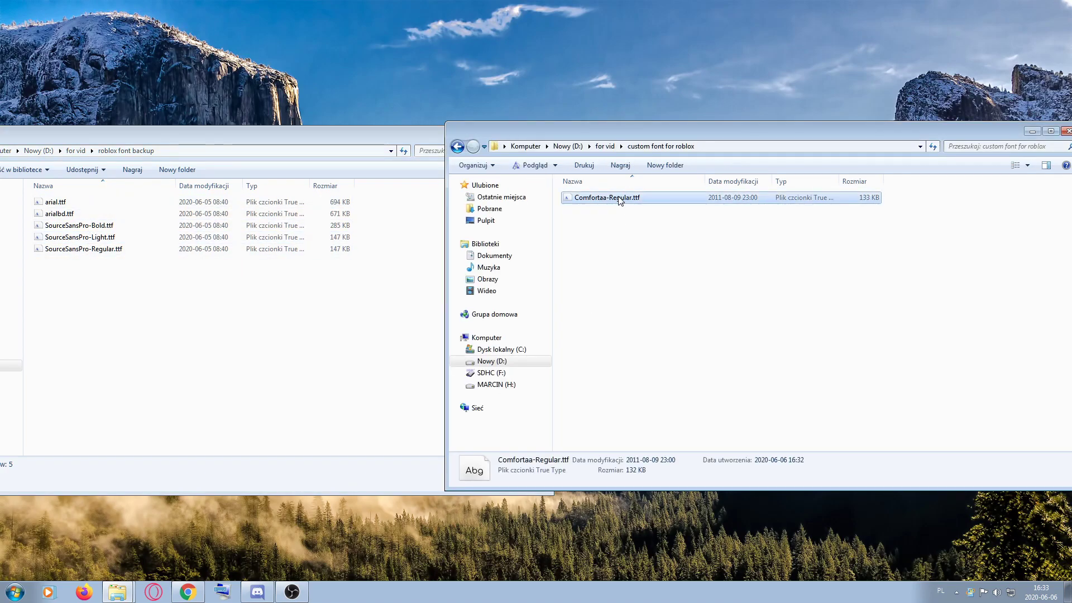
pyautogui.click(620, 267)
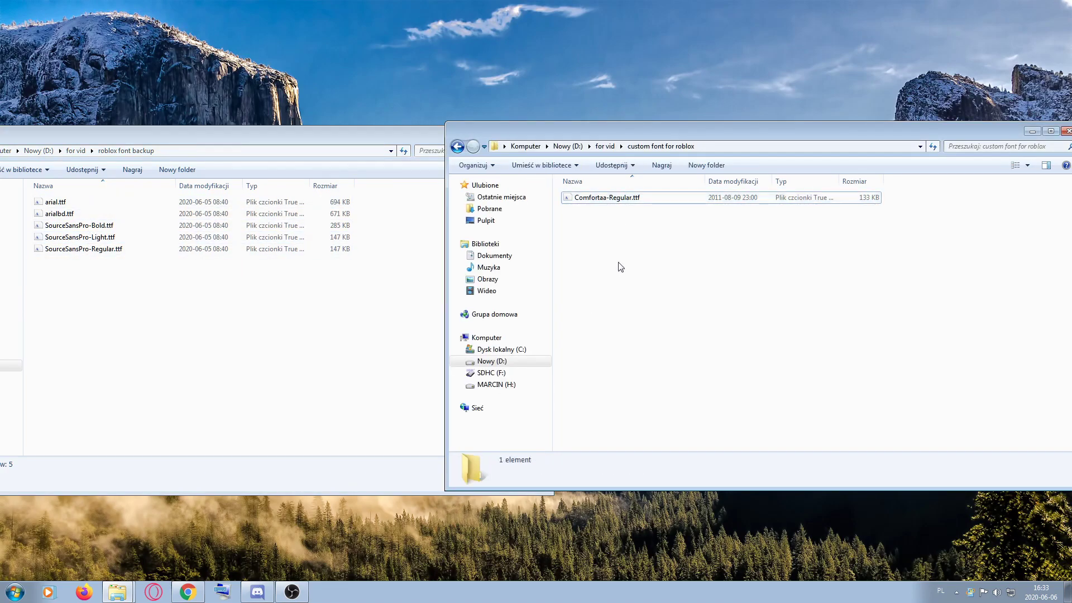
pyautogui.hotkey('ctrl', 'v')
pyautogui.hotkey('ctrl', 'v')
pyautogui.hotkey('ctrl', 'v')
pyautogui.hotkey('ctrl', 'v')
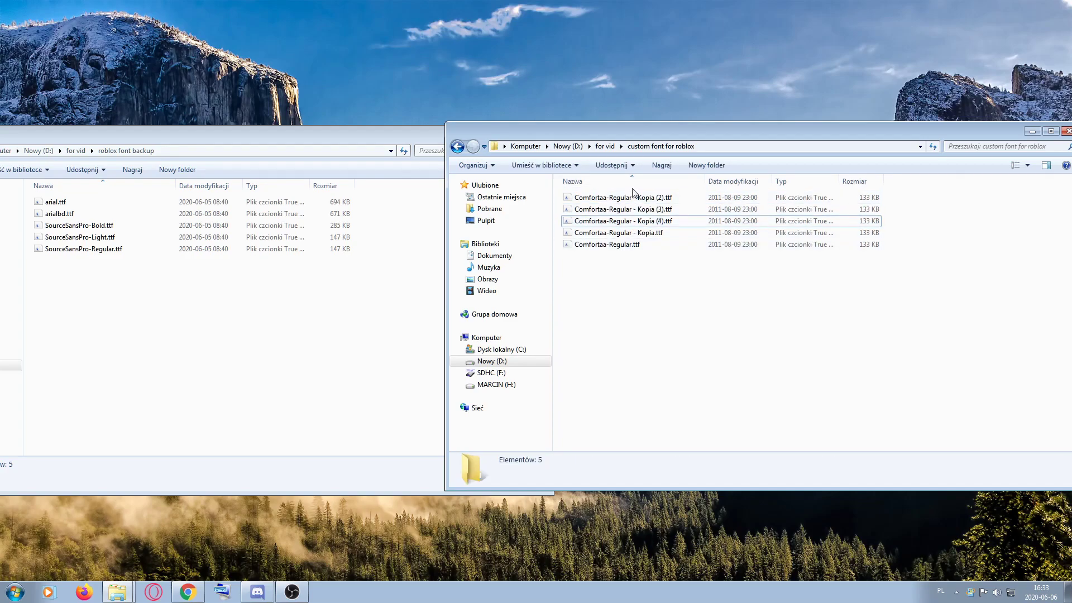
# Check the backup font names from arial.ttf through SourceSansPro-Regular.ttf.
pyautogui.click(111, 202)
pyautogui.click(108, 214)
pyautogui.click(108, 225)
pyautogui.click(109, 237)
pyautogui.click(109, 249)
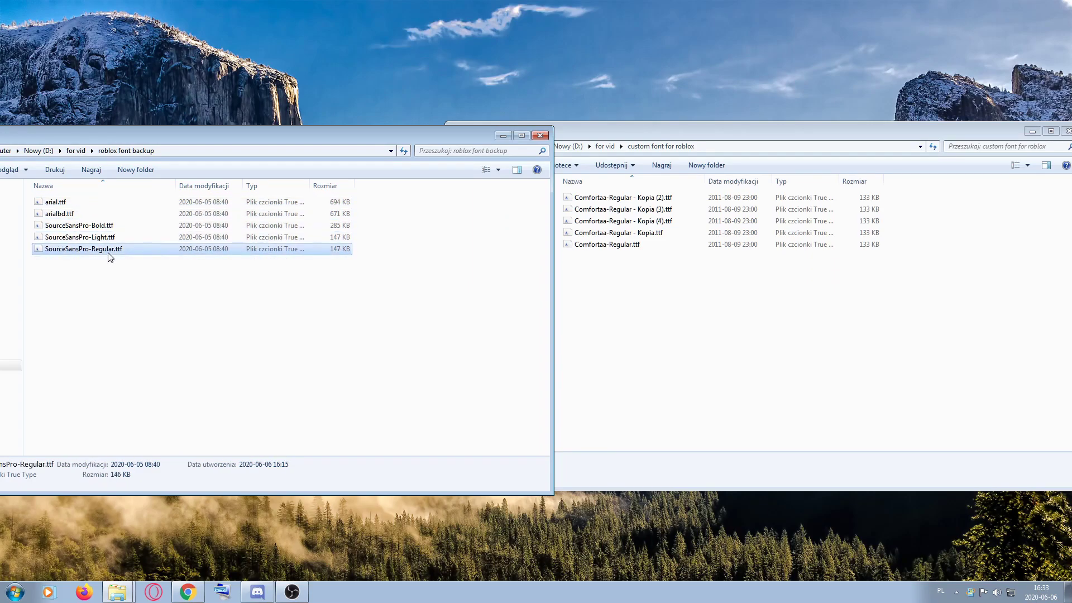
pyautogui.click(166, 305)
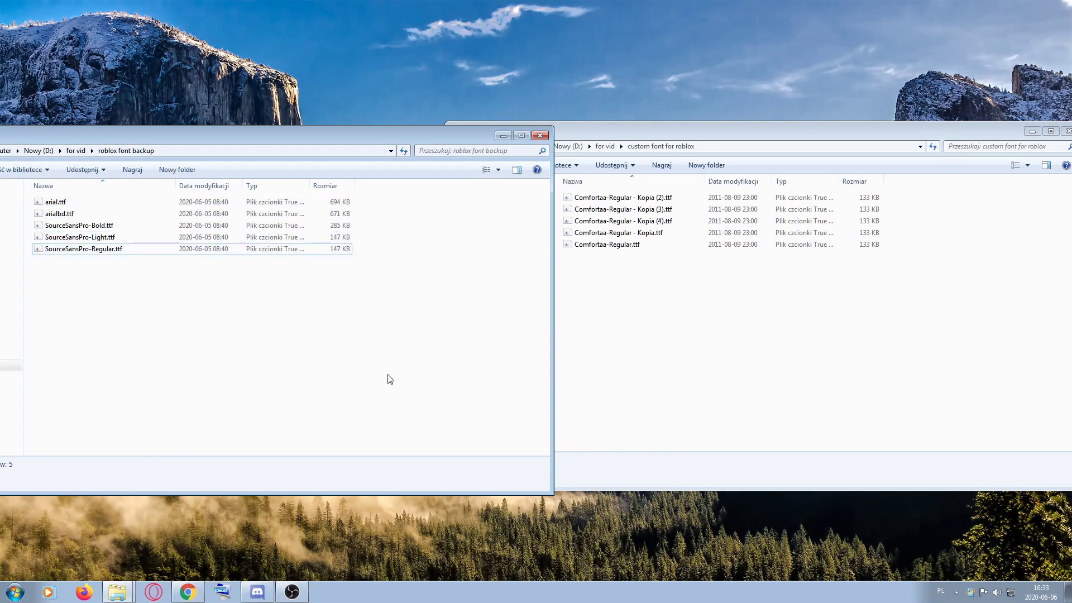
# Rename the Kopia (2) Comfortaa copy to arial, matching the backup's arial.ttf name.
pyautogui.rightClick(40, 204)
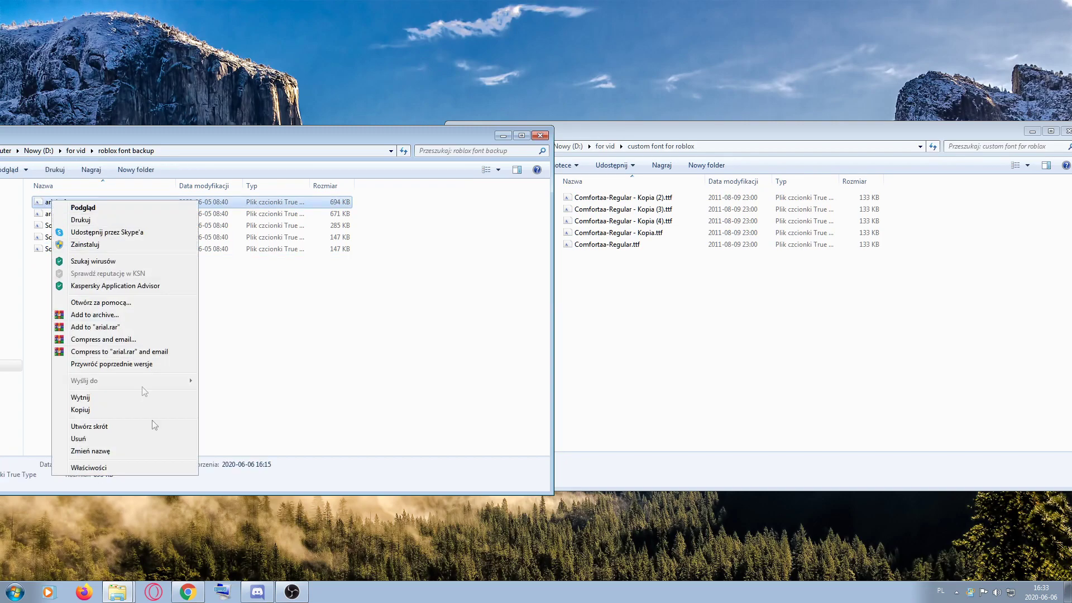
pyautogui.click(136, 451)
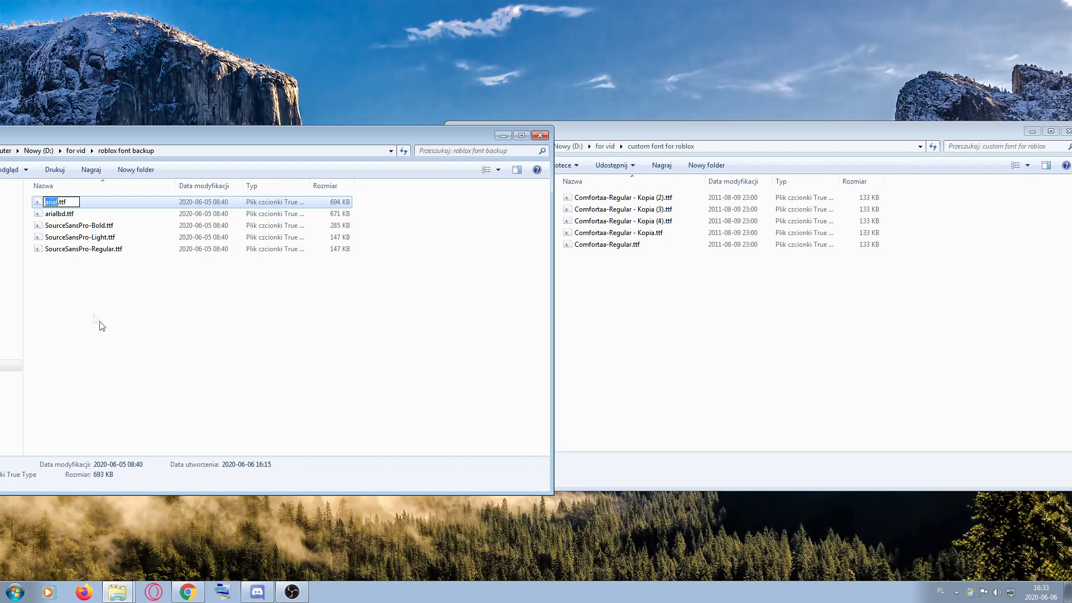
pyautogui.click(586, 291)
pyautogui.rightClick(586, 198)
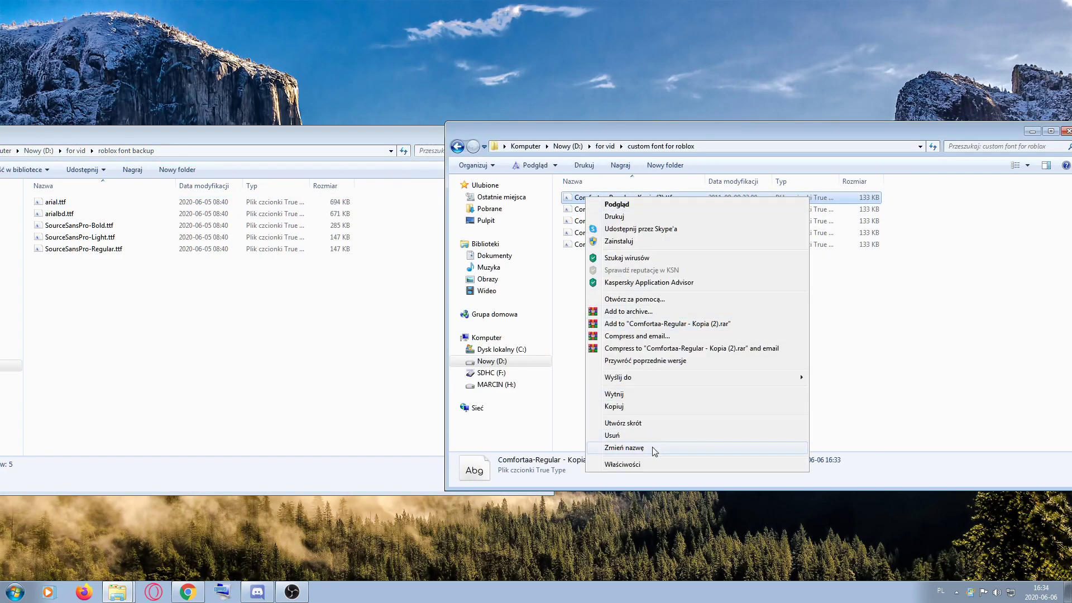
pyautogui.click(624, 448)
pyautogui.write('arial.ttf')
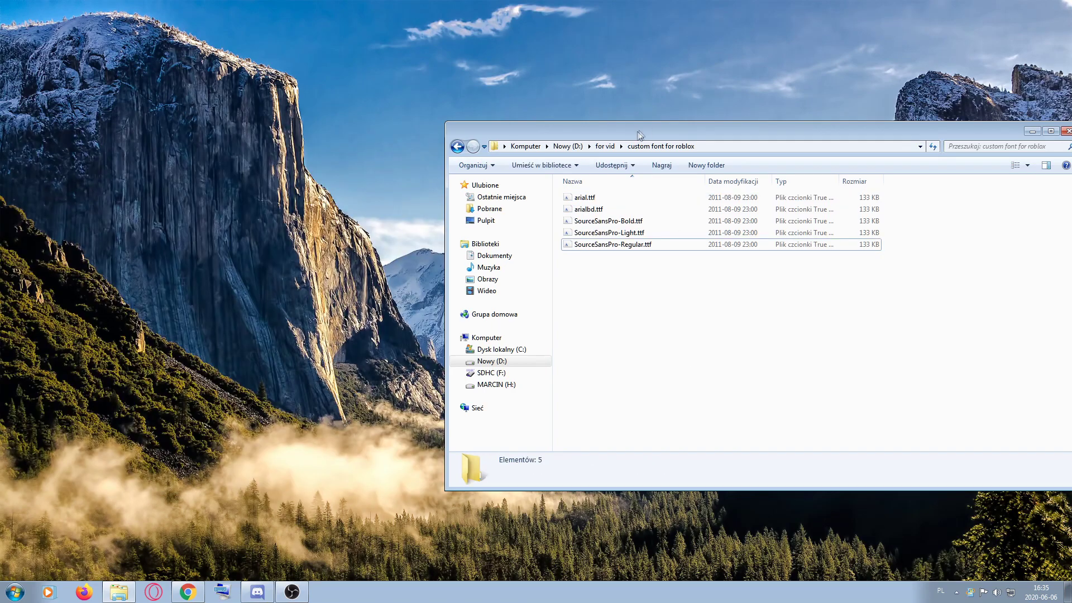
# Move the custom font window aside and select the five renamed font files.
pyautogui.moveTo(637, 129); pyautogui.dragTo(484, 123)
pyautogui.moveTo(458, 304); pyautogui.dragTo(462, 182)
pyautogui.click(462, 324)
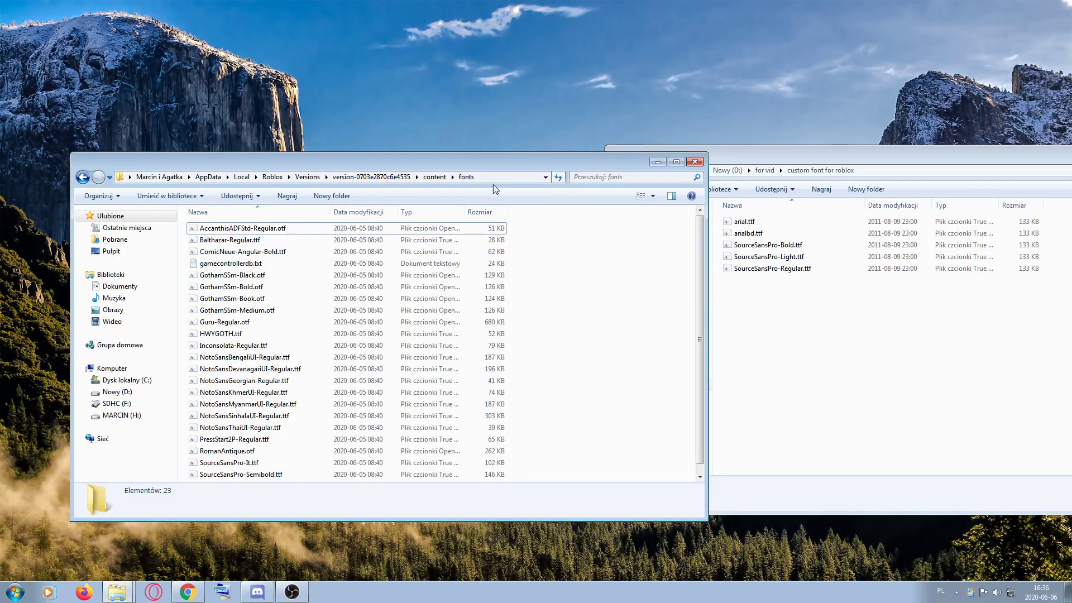
# Paste the five renamed Comfortaa files over Roblox's fonts, then close both folder windows.
pyautogui.moveTo(800, 351); pyautogui.dragTo(788, 209)
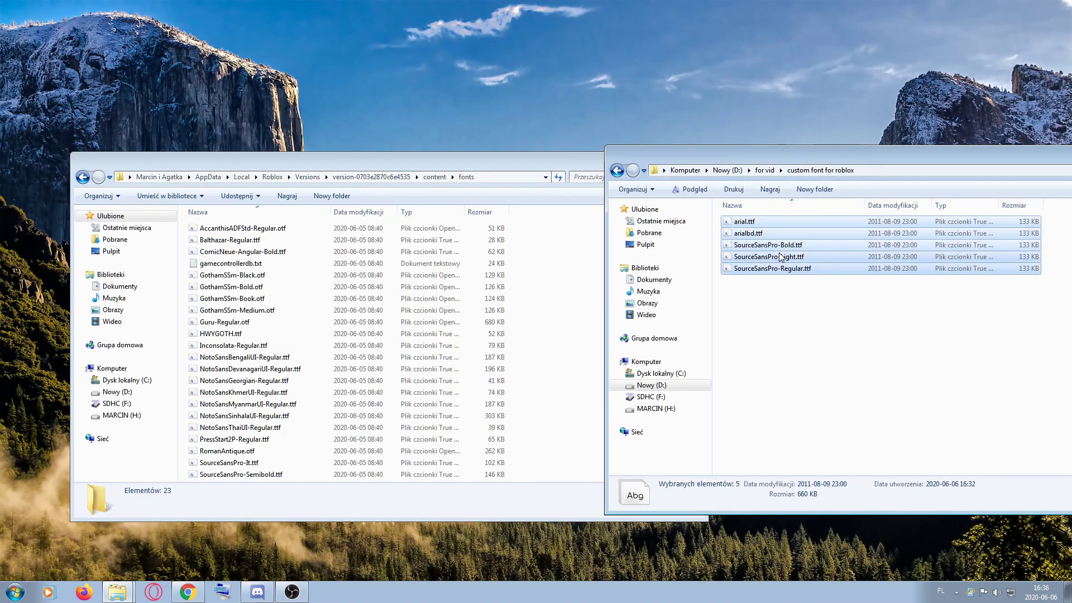
pyautogui.click(536, 389)
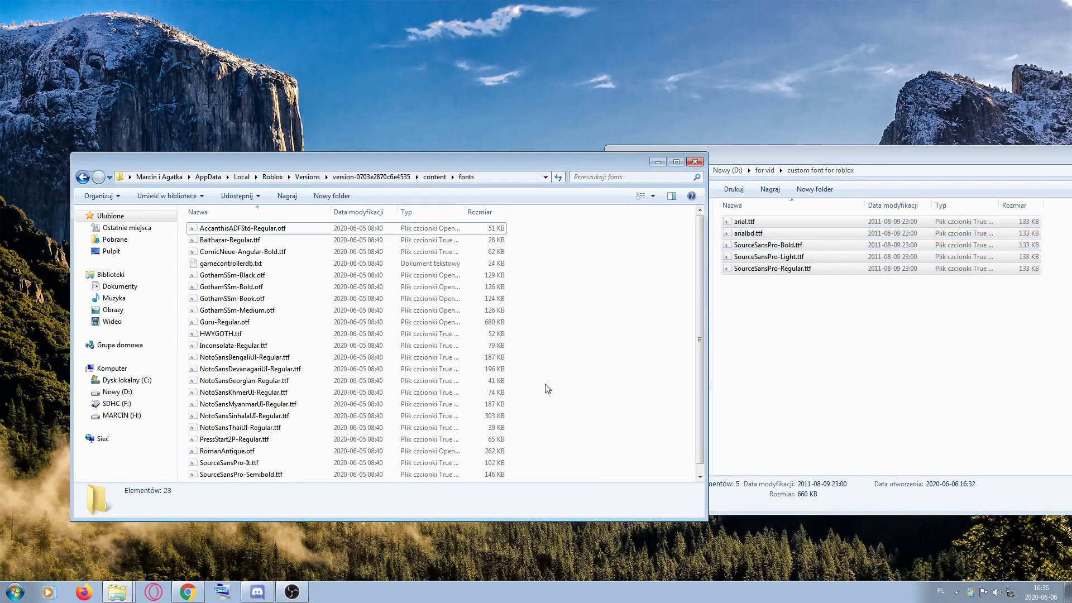
pyautogui.hotkey('ctrl', 'v')
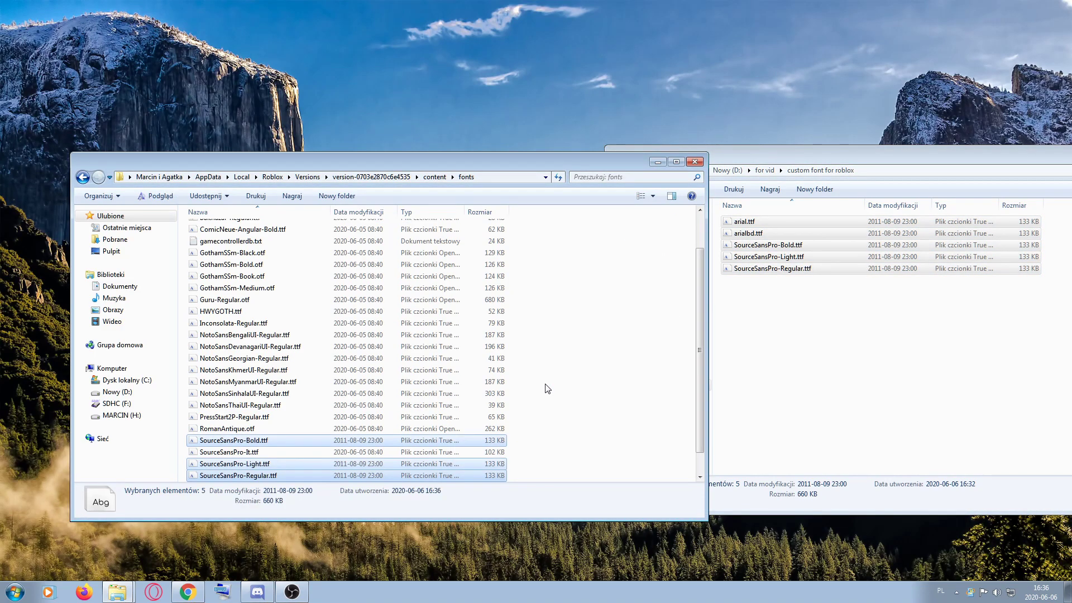
pyautogui.click(698, 163)
pyautogui.moveTo(688, 153); pyautogui.dragTo(283, 143)
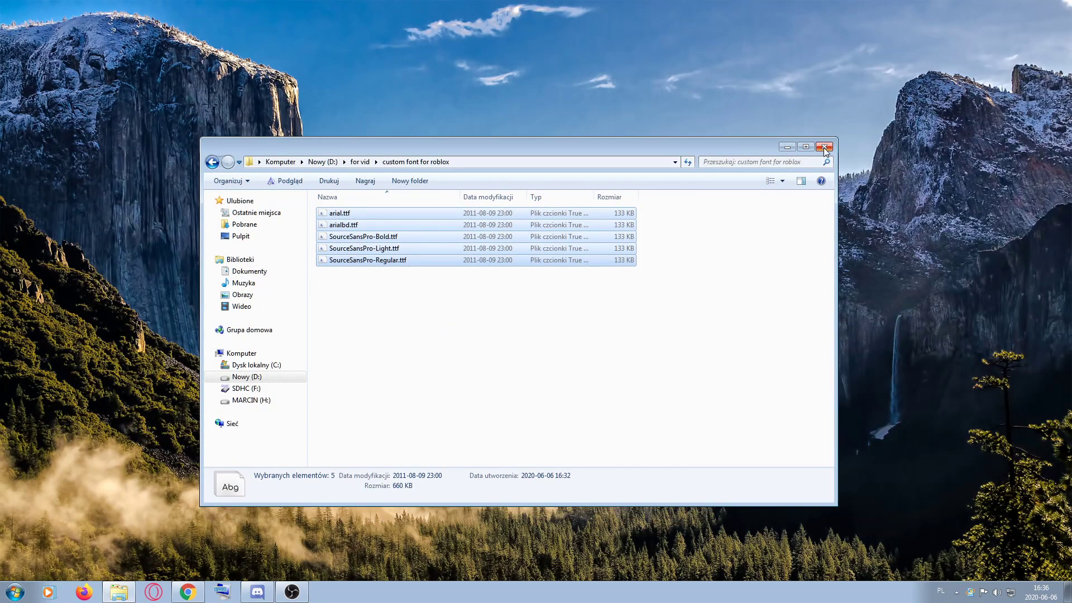
pyautogui.hotkey('alt', 'F4')
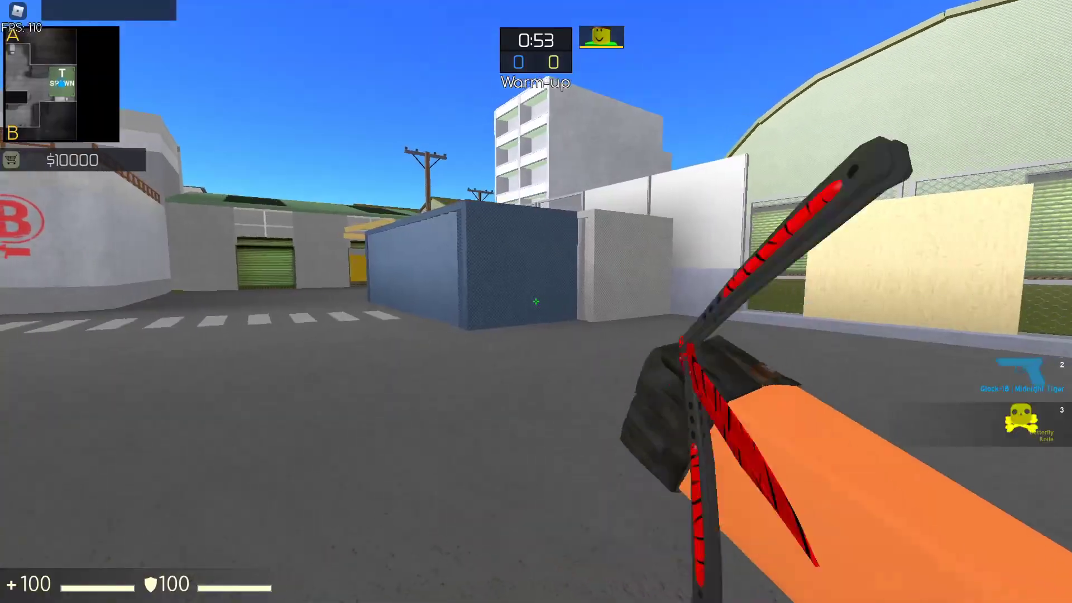
pyautogui.press('s')
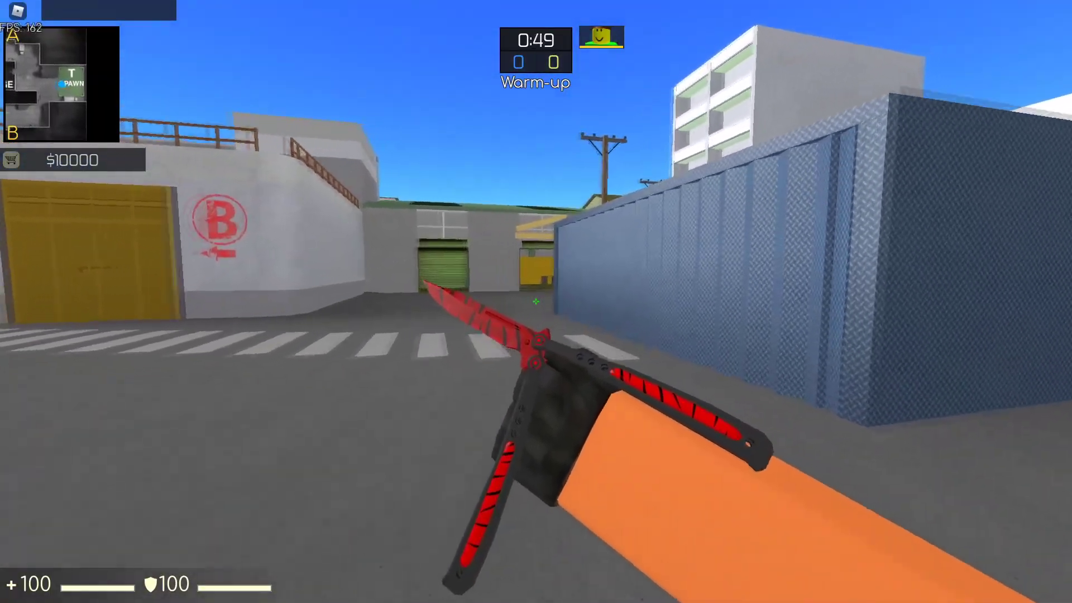
pyautogui.press('Escape')
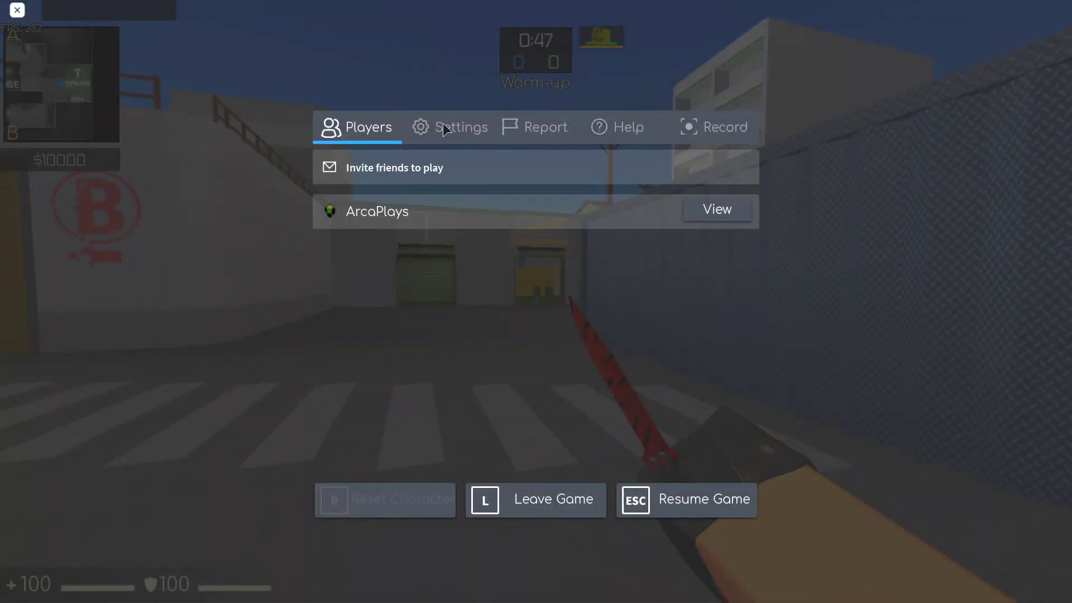
pyautogui.click(449, 127)
pyautogui.click(542, 127)
pyautogui.click(620, 127)
pyautogui.click(725, 127)
pyautogui.click(354, 119)
pyautogui.press('Escape')
pyautogui.press('/')
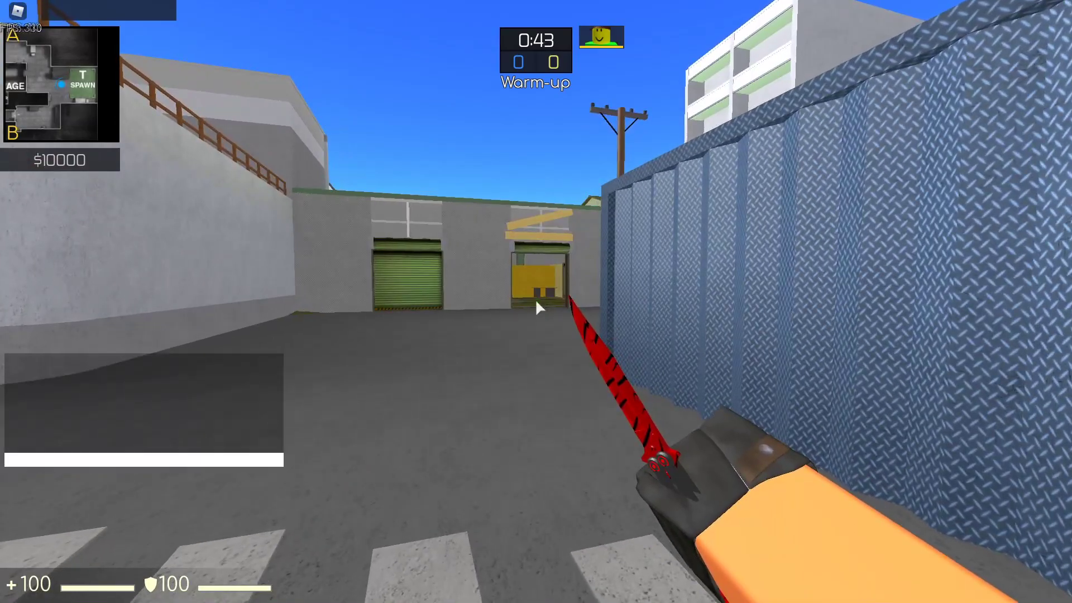